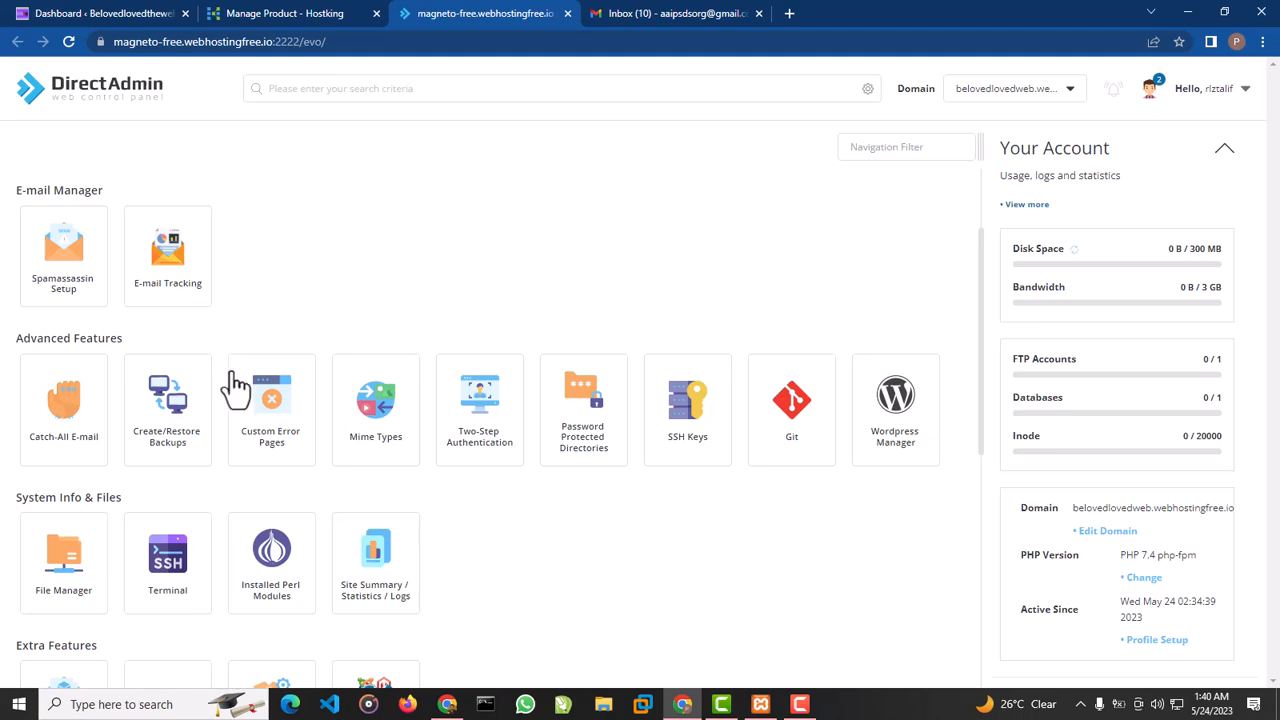
Open the WordPress installer from the Softaculous apps in DirectAdmin and bring up its installation form
{"action": "scroll", "coordinate": [240, 400], "scroll_direction": "down", "scroll_amount": 2}
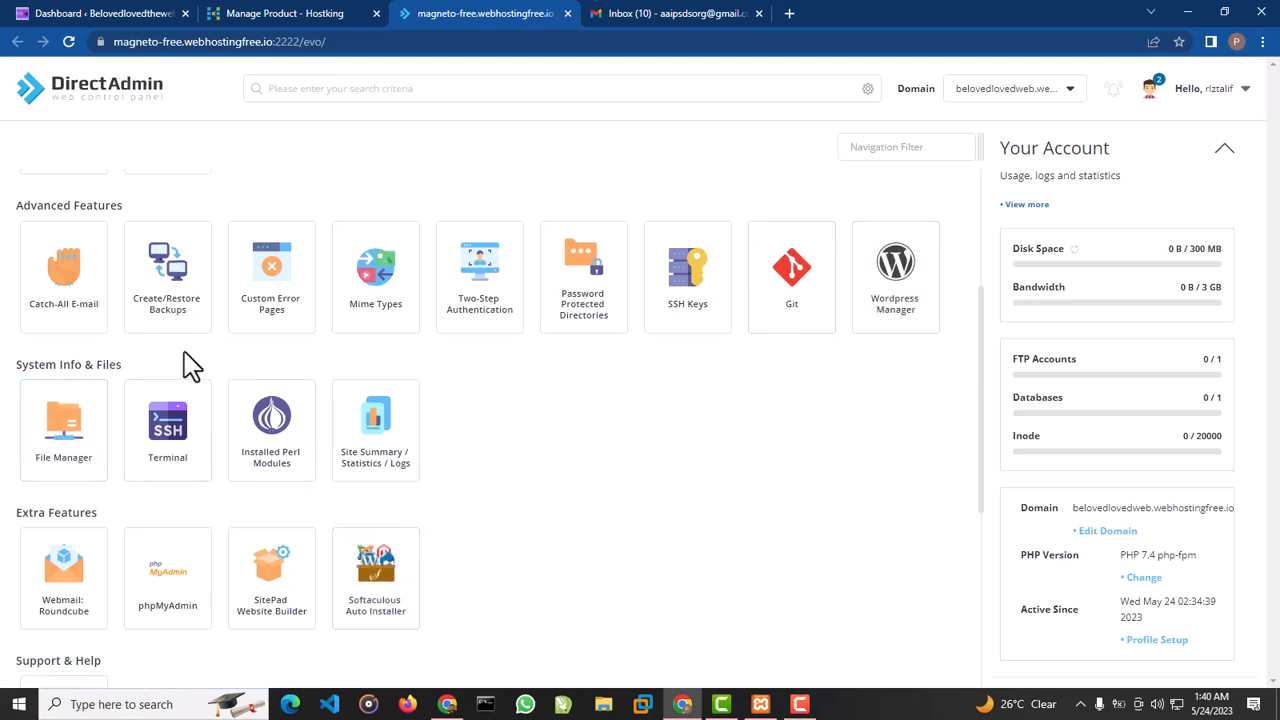
{"action": "scroll", "coordinate": [105, 483], "scroll_direction": "down", "scroll_amount": 5}
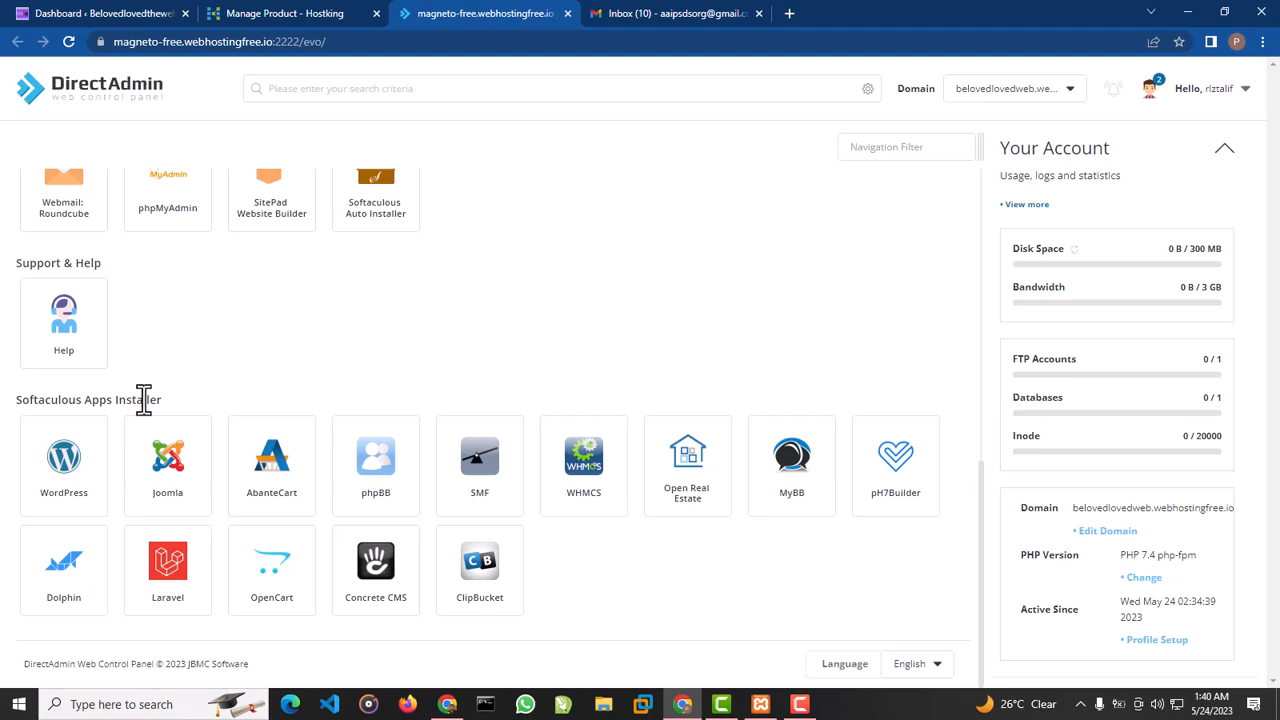
{"action": "left_click", "coordinate": [82, 482]}
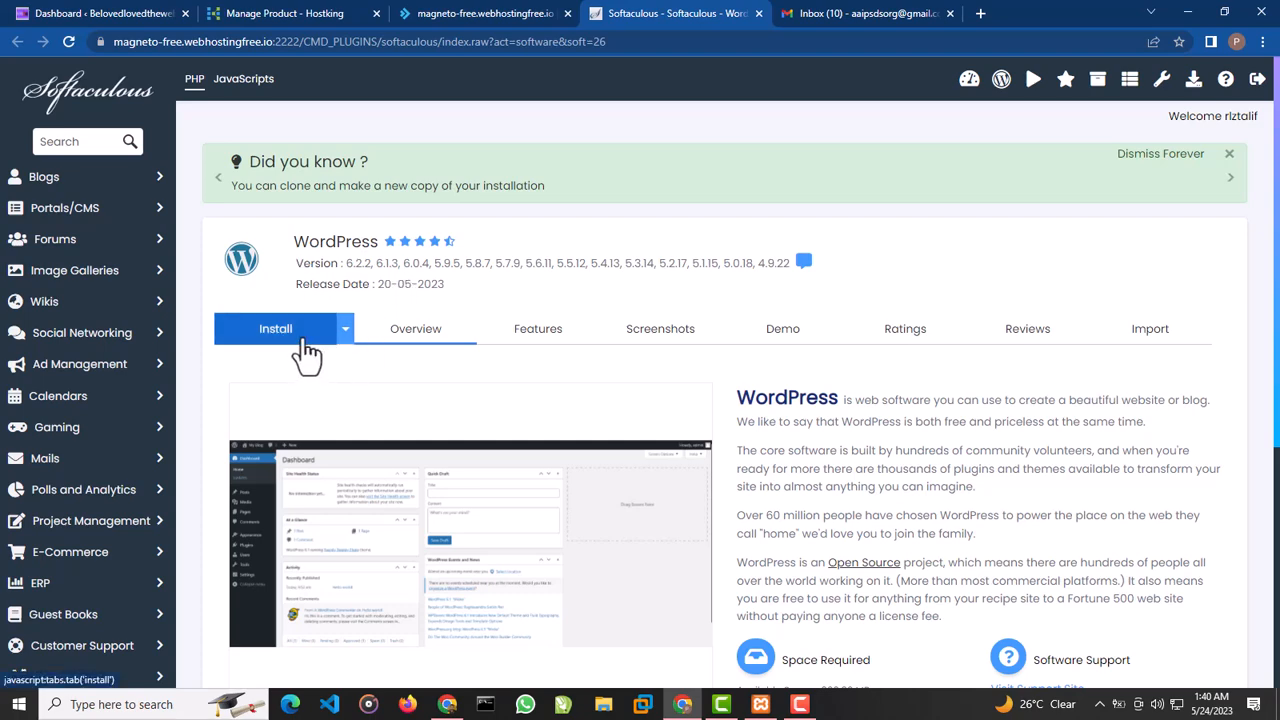
{"action": "scroll", "coordinate": [307, 352], "scroll_direction": "down", "scroll_amount": 4}
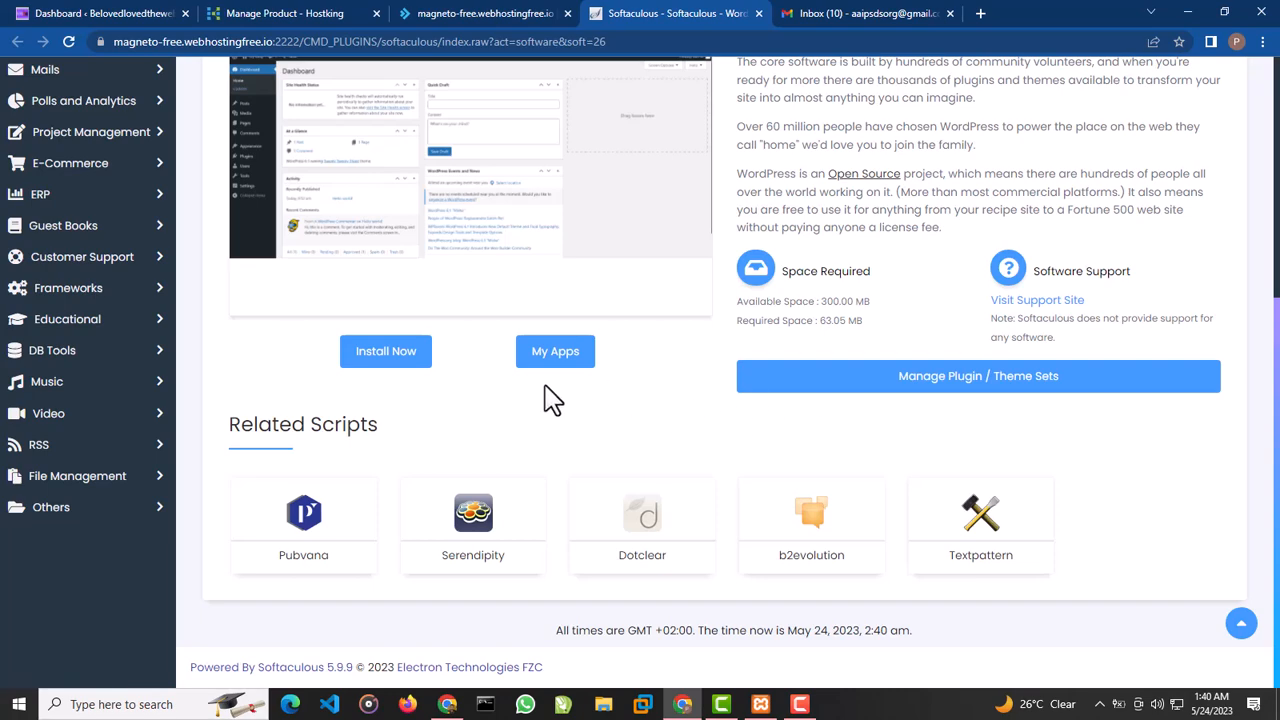
{"action": "scroll", "coordinate": [523, 357], "scroll_direction": "up", "scroll_amount": 4}
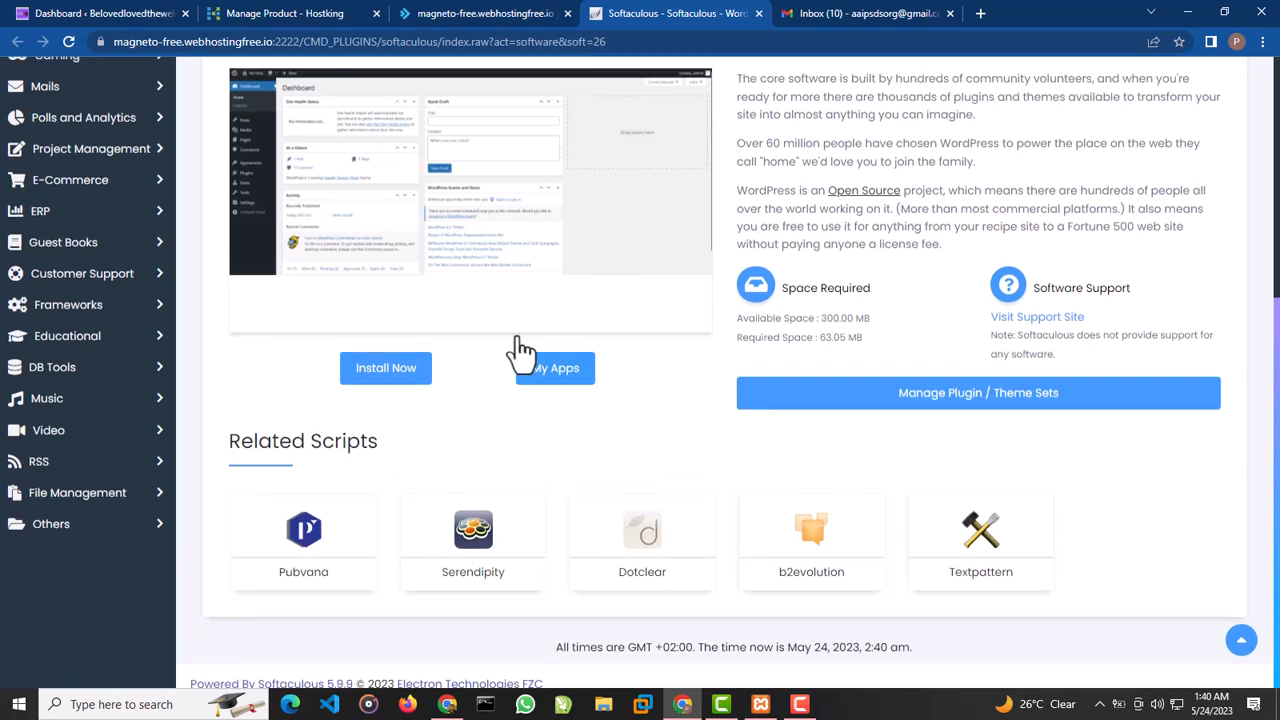
{"action": "left_click", "coordinate": [337, 327]}
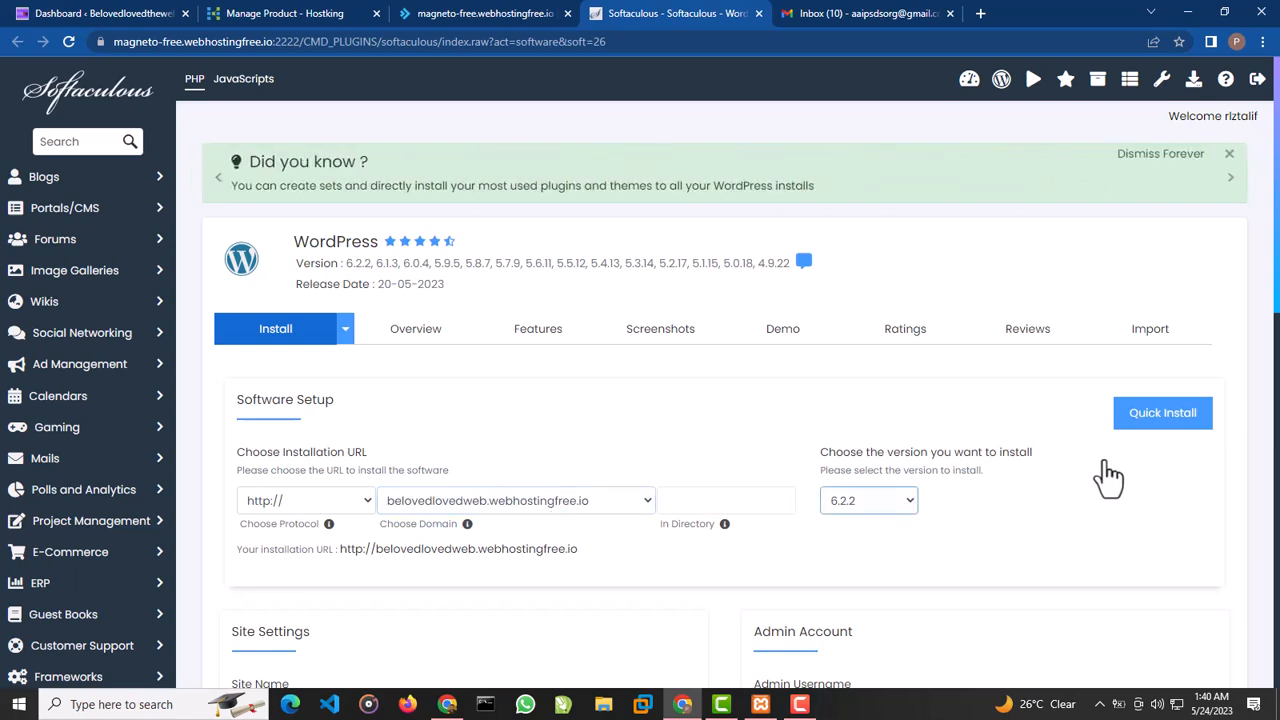
{"action": "scroll", "coordinate": [708, 528], "scroll_direction": "down", "scroll_amount": 1}
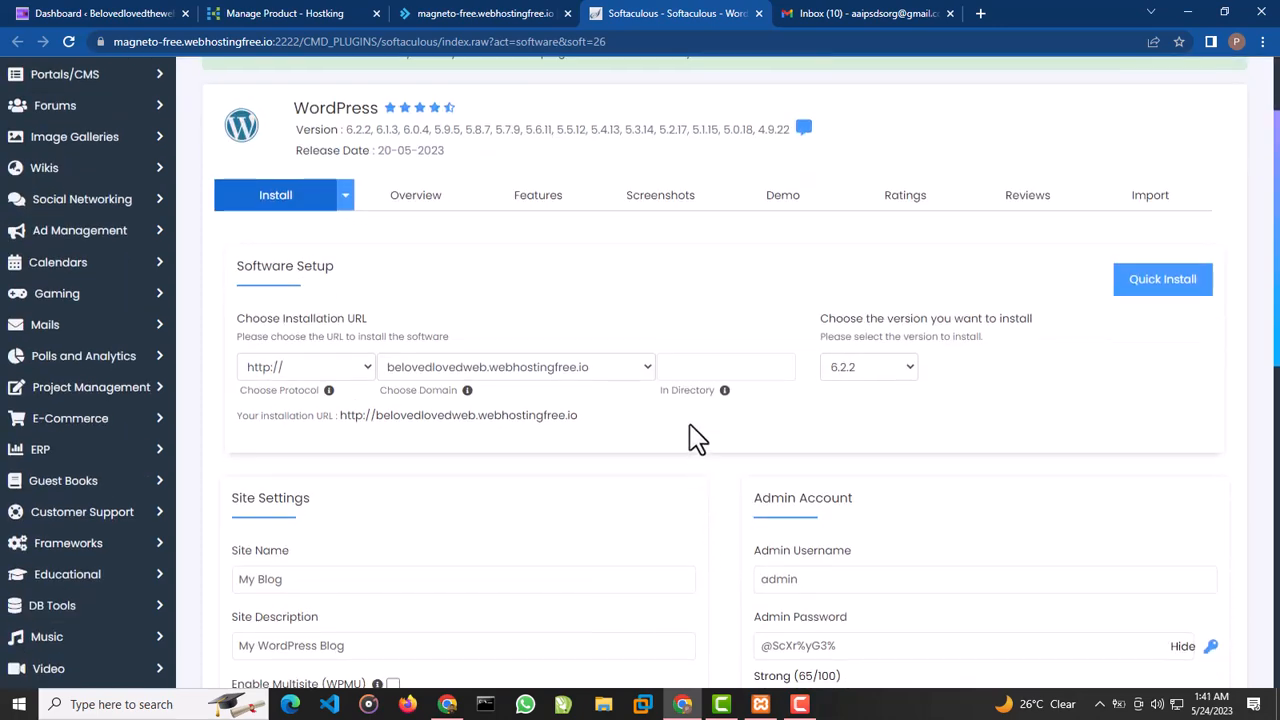
{"action": "left_click", "coordinate": [688, 366]}
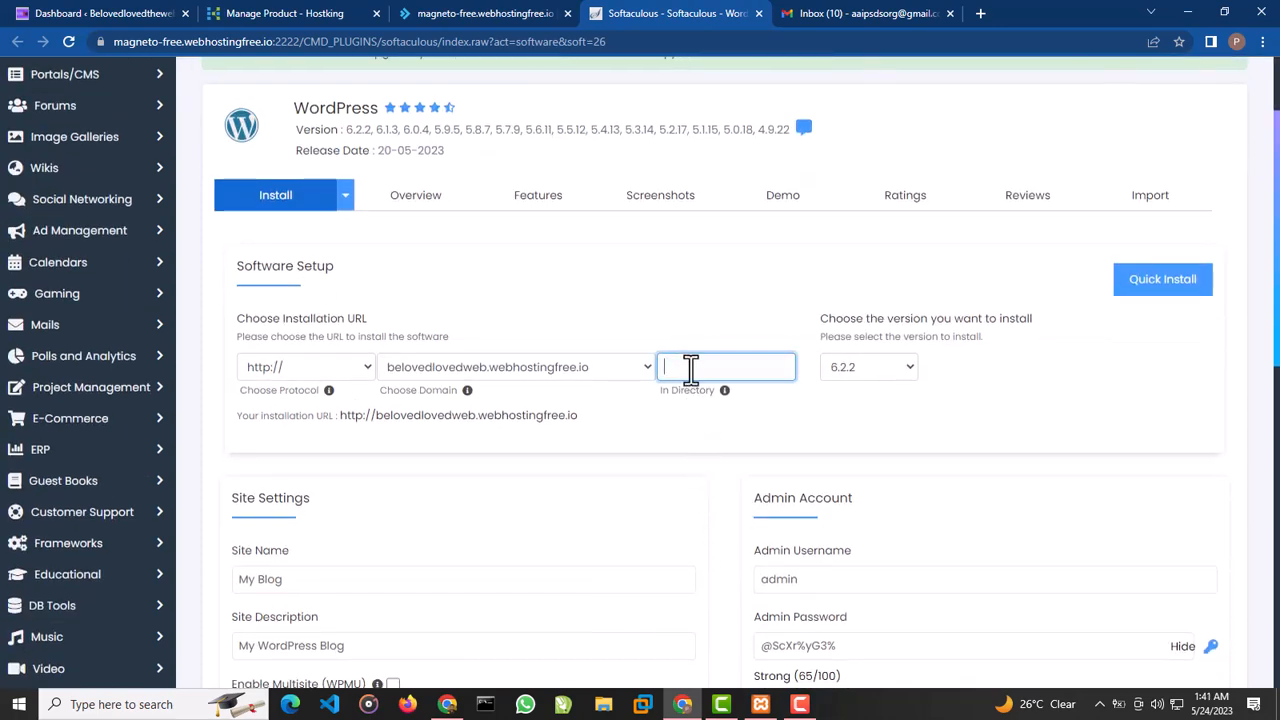
{"action": "type", "text": "wp"}
{"action": "type", "text": "wp"}
{"action": "key", "text": "BackSpace"}
{"action": "key", "text": "BackSpace"}
Set the site name to "Belovedlovedtheweb" and clear the site description
{"action": "left_click", "coordinate": [356, 570]}
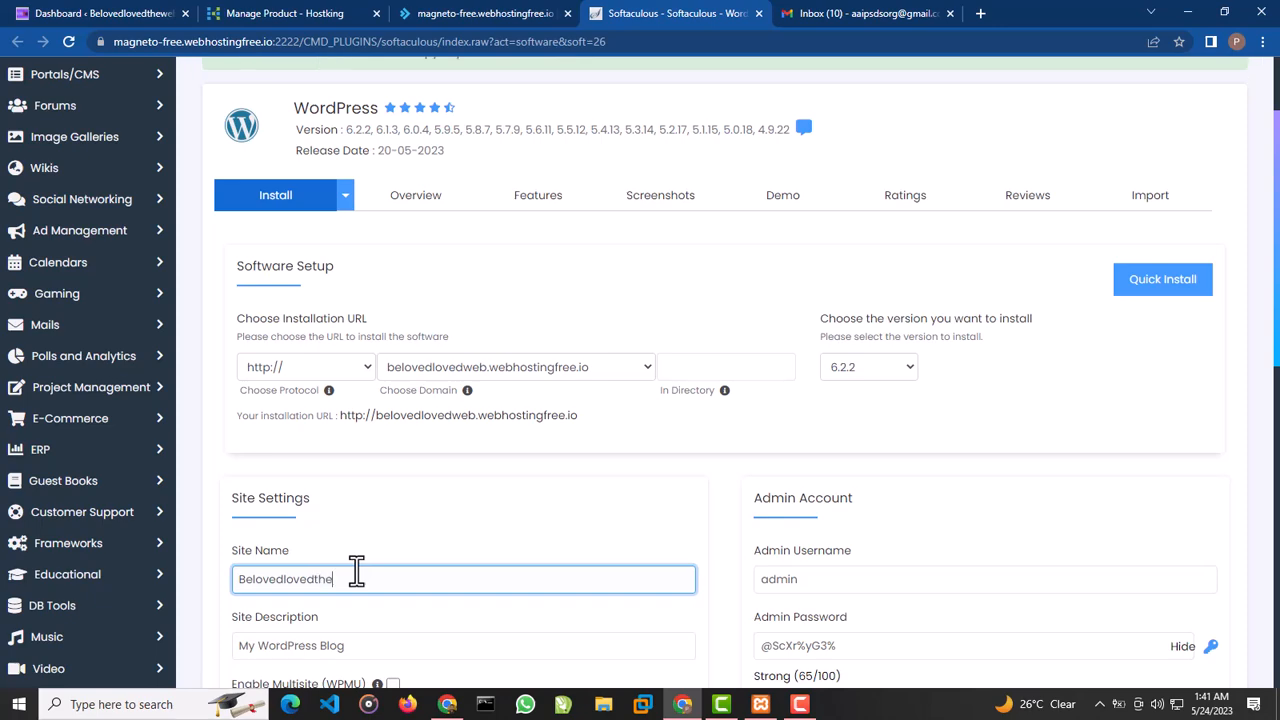
{"action": "type", "text": "b"}
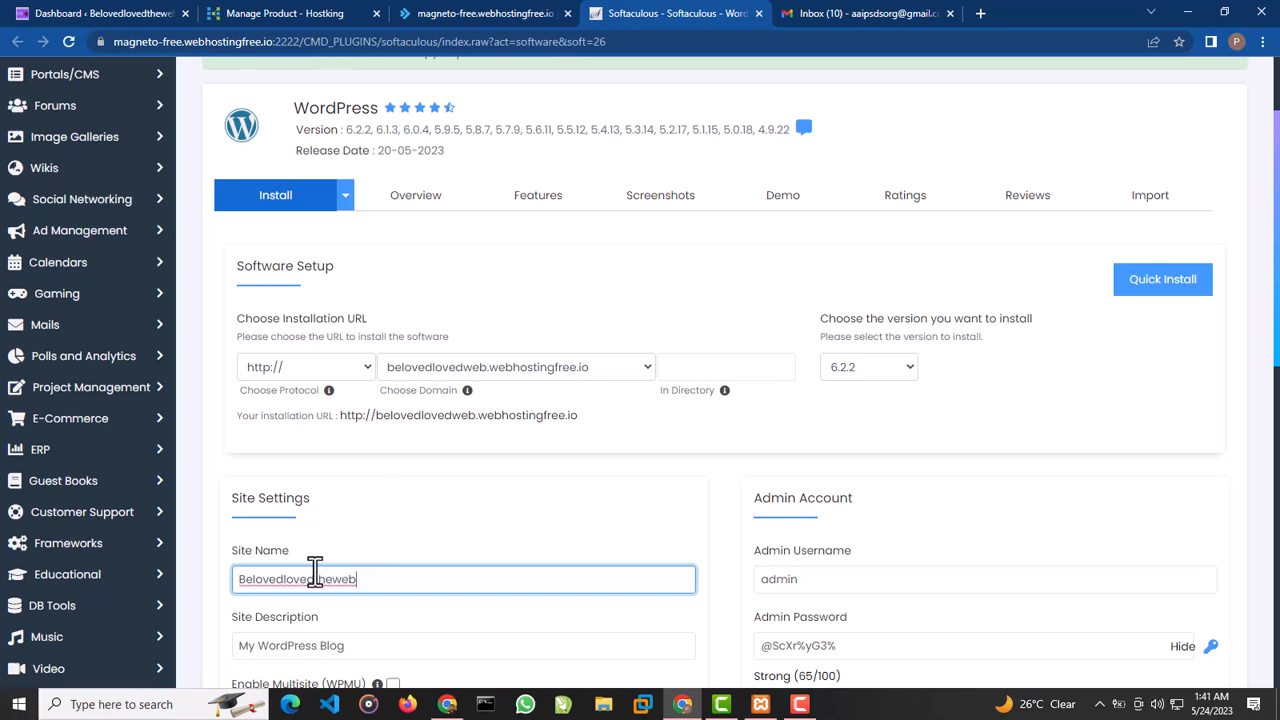
{"action": "scroll", "coordinate": [354, 574], "scroll_direction": "down", "scroll_amount": 1}
{"action": "left_click", "coordinate": [376, 514]}
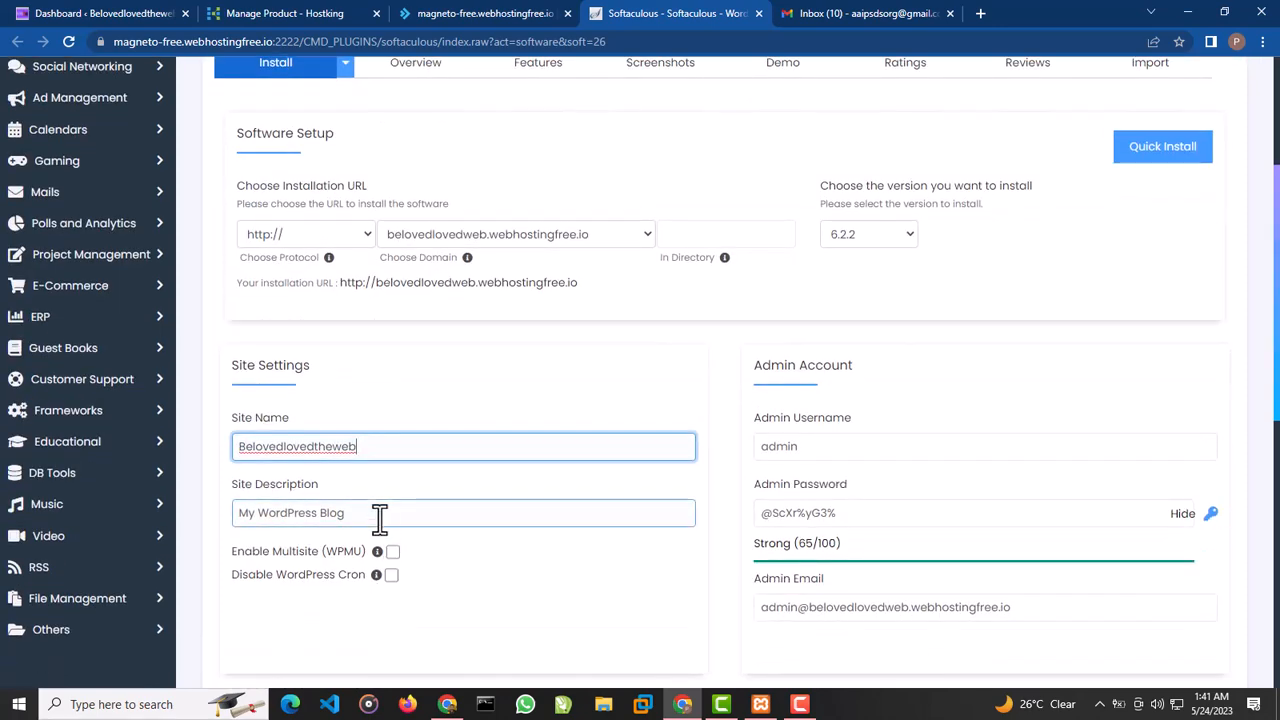
{"action": "left_click_drag", "start_coordinate": [374, 514], "coordinate": [234, 512]}
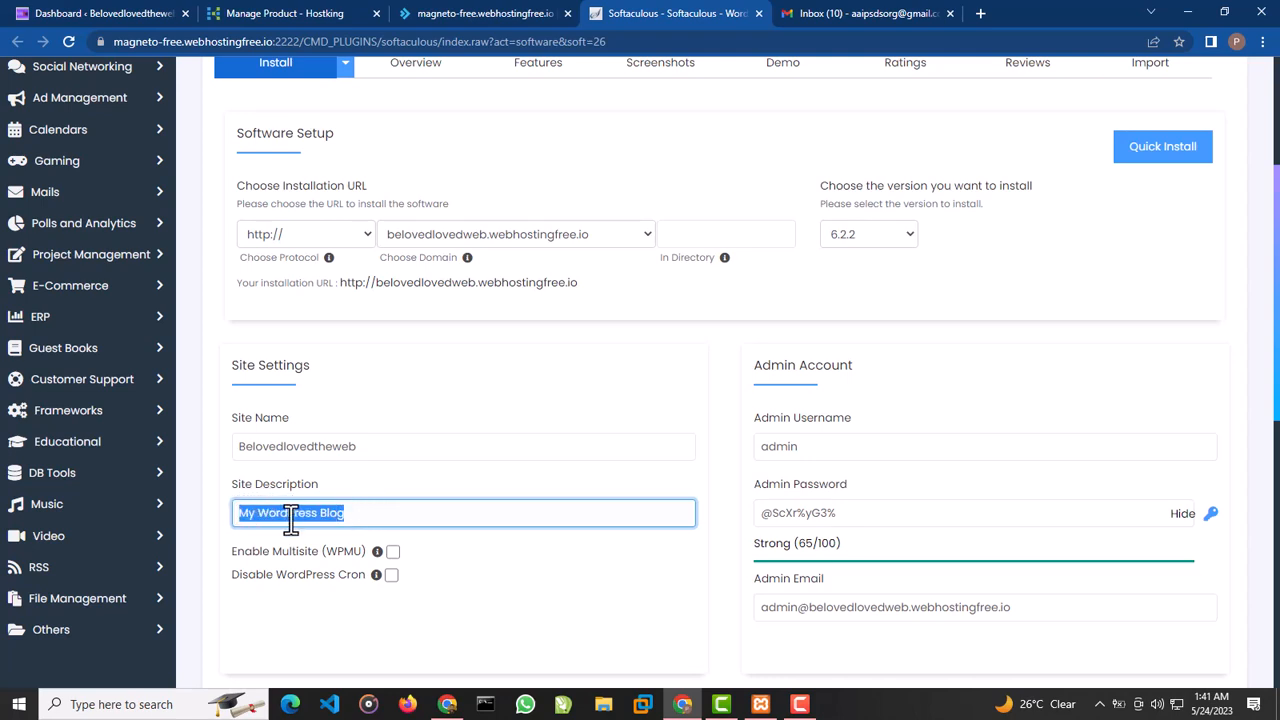
{"action": "key", "text": "BackSpace"}
Set the admin username to "beladactions" and enter a new admin password
{"action": "left_click", "coordinate": [815, 450]}
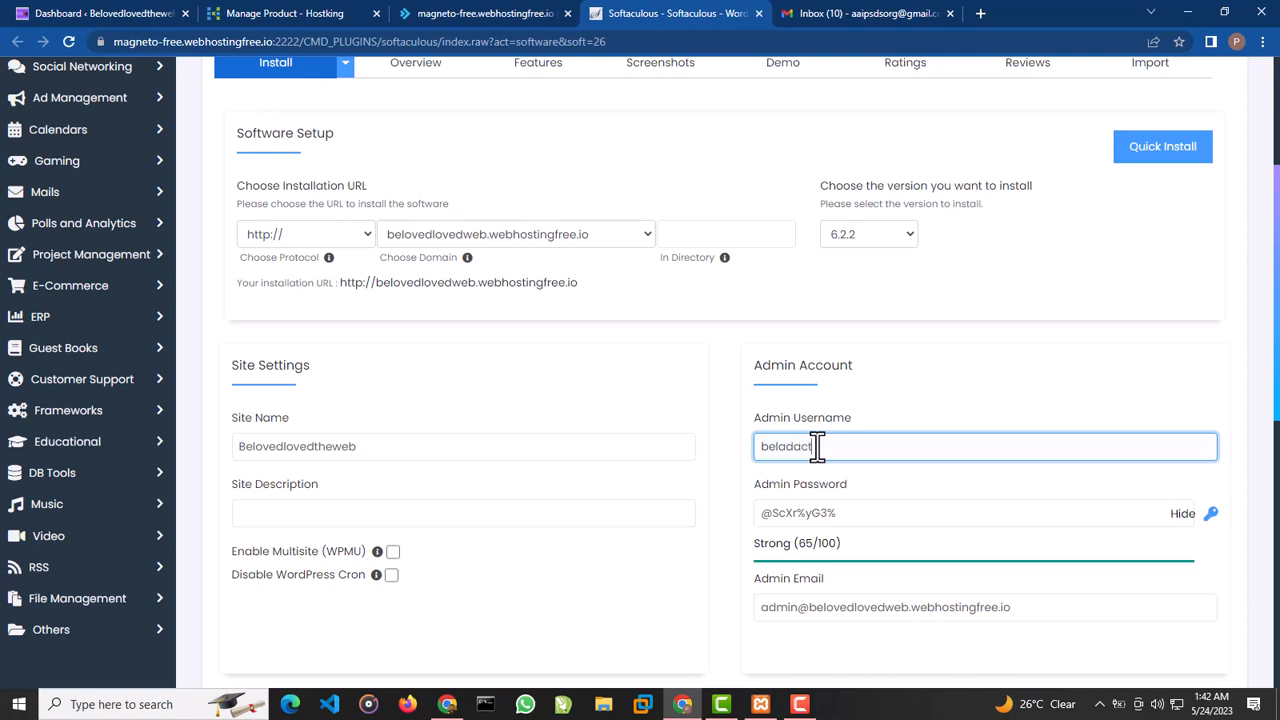
{"action": "left_click", "coordinate": [877, 512]}
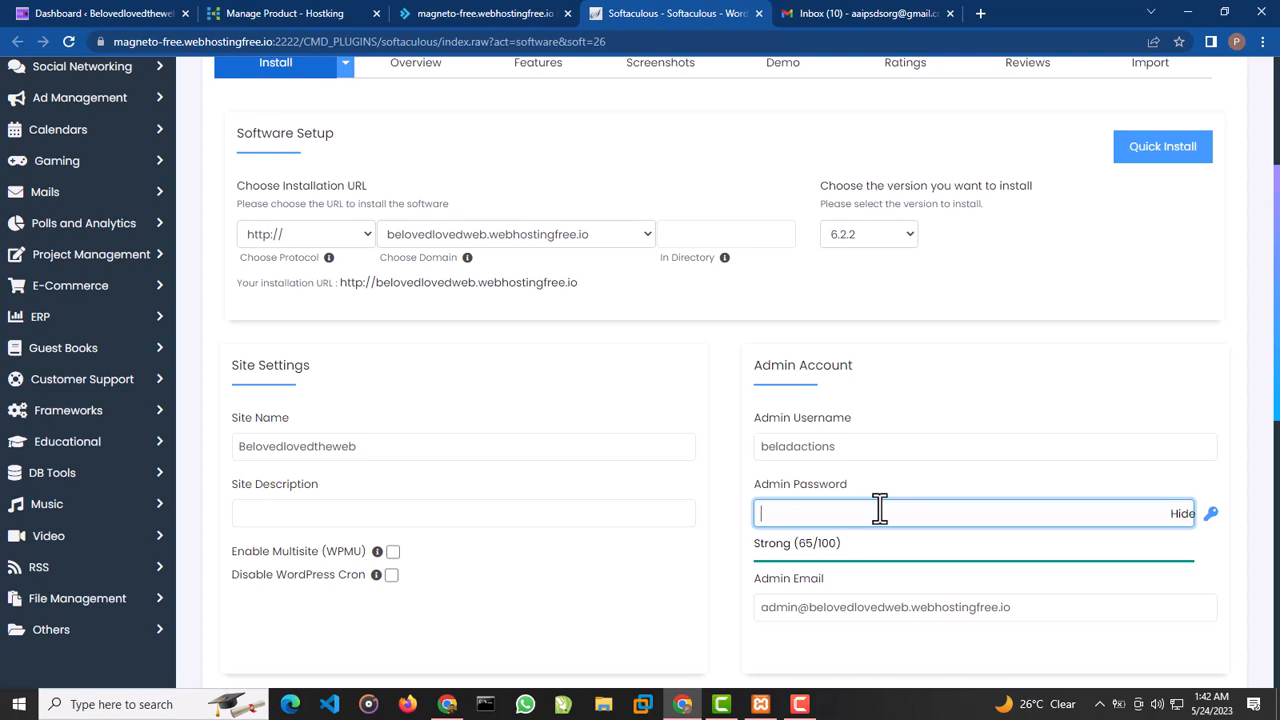
{"action": "type", "text": "123"}
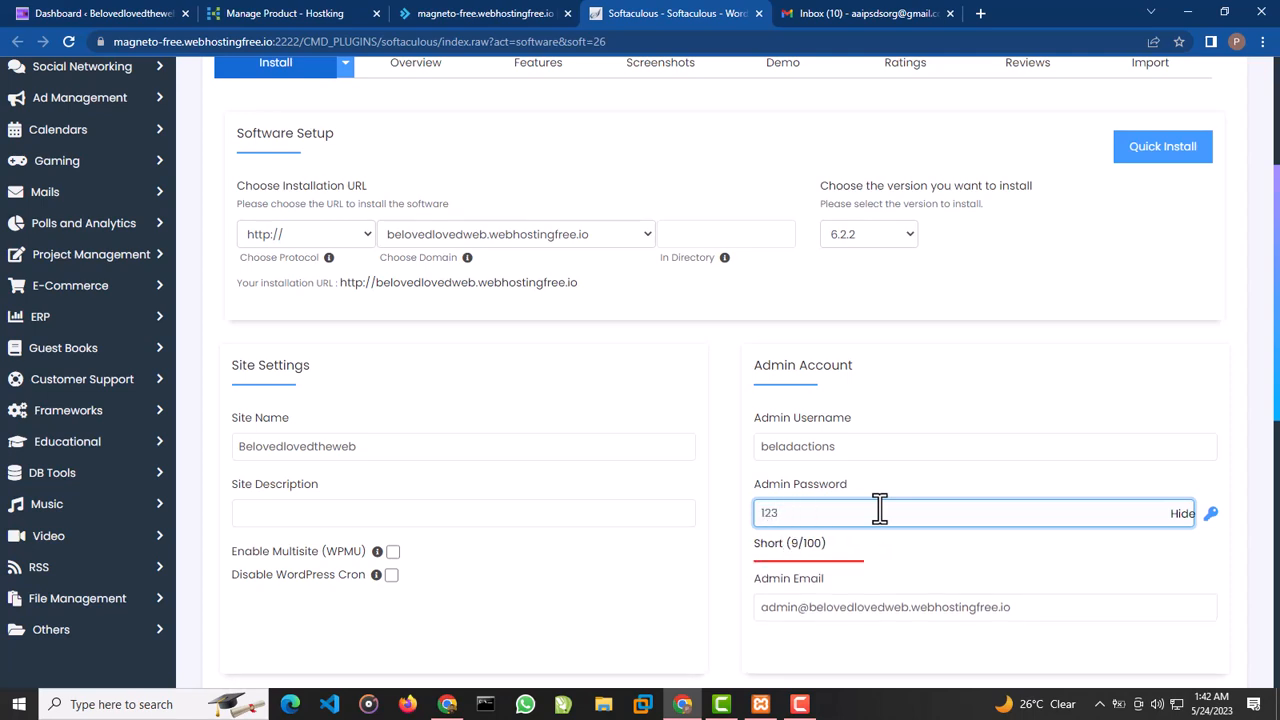
{"action": "type", "text": "45678"}
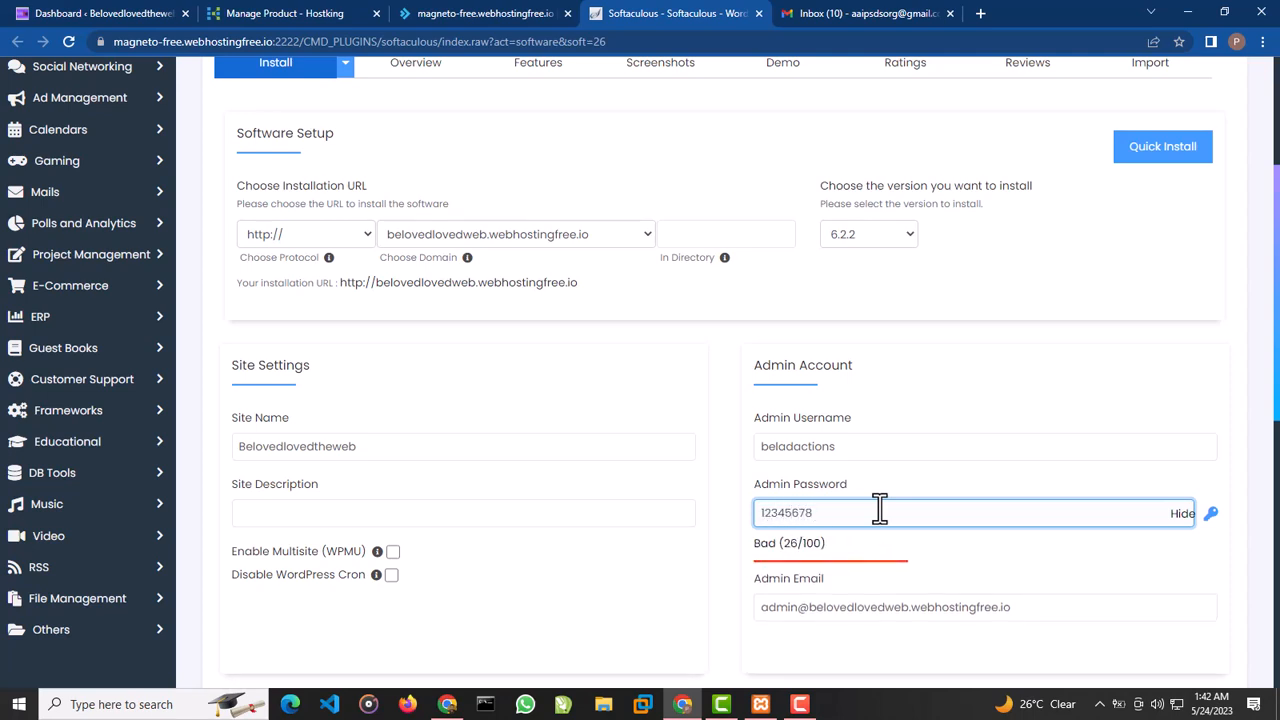
Replace the default admin e-mail with the site owner's e-mail address
{"action": "scroll", "coordinate": [846, 571], "scroll_direction": "down", "scroll_amount": 1}
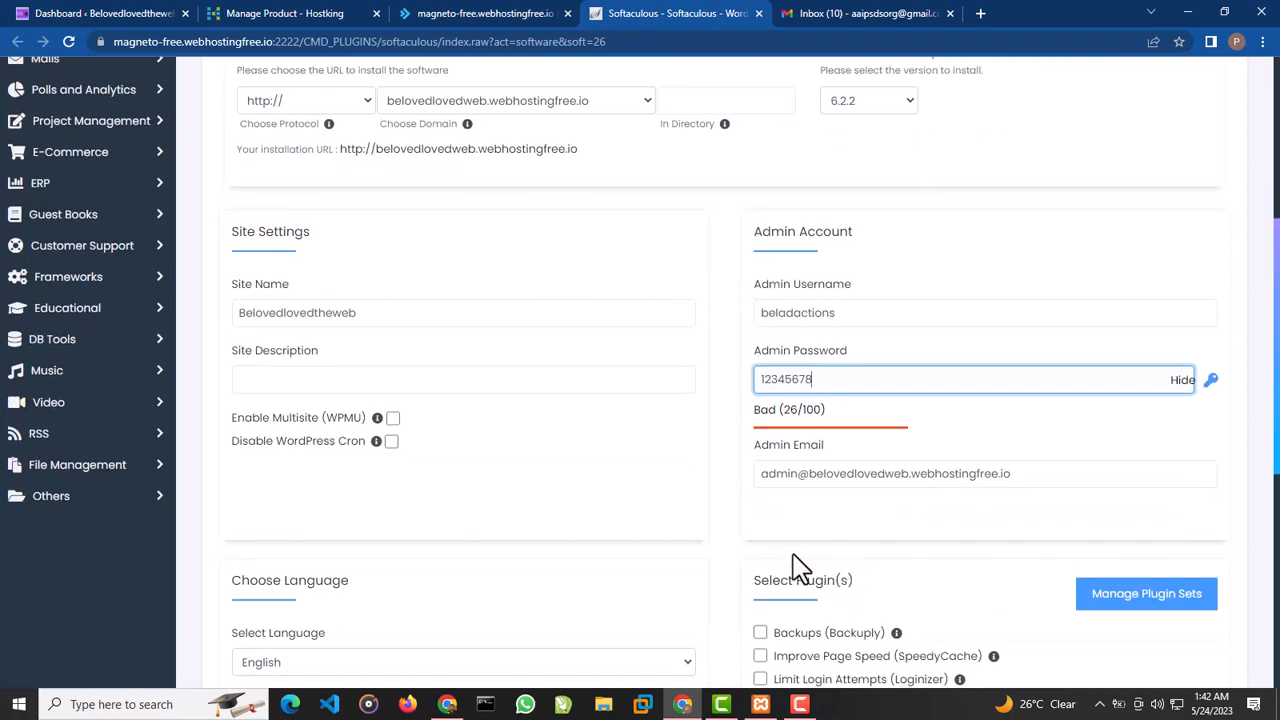
{"action": "left_click", "coordinate": [1039, 477]}
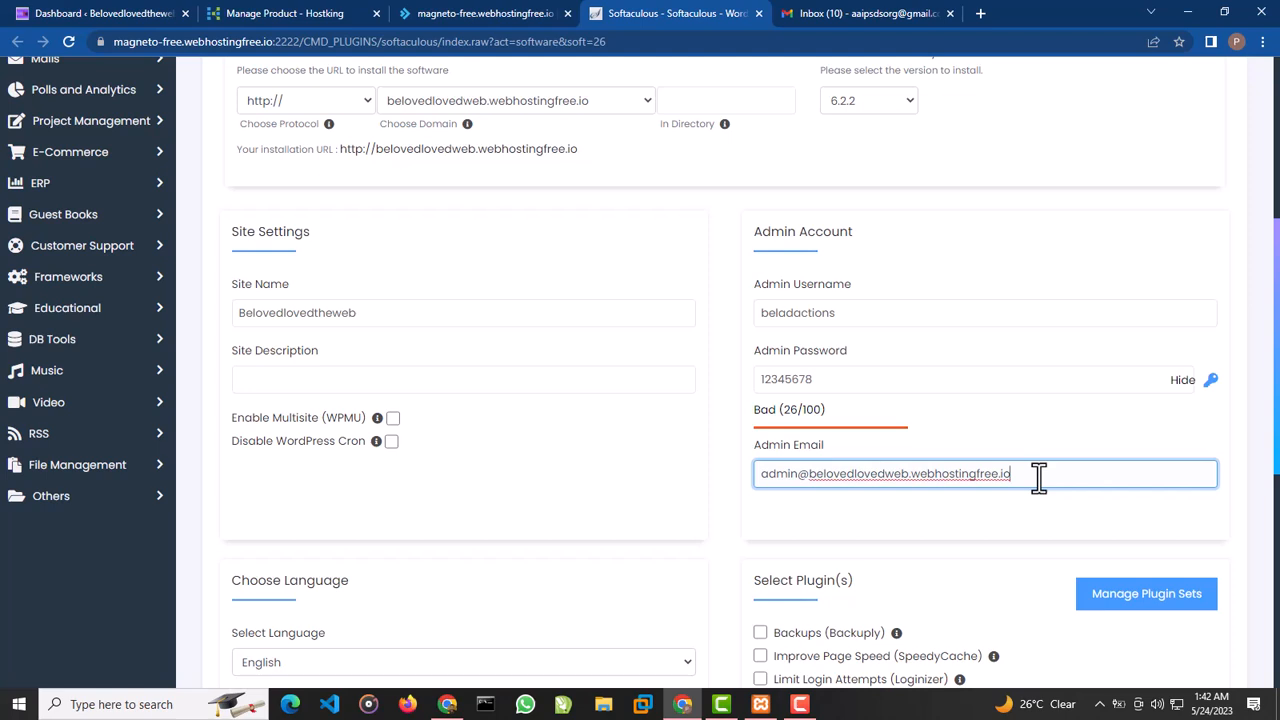
{"action": "key", "text": "ctrl+a"}
{"action": "type", "text": "aai"}
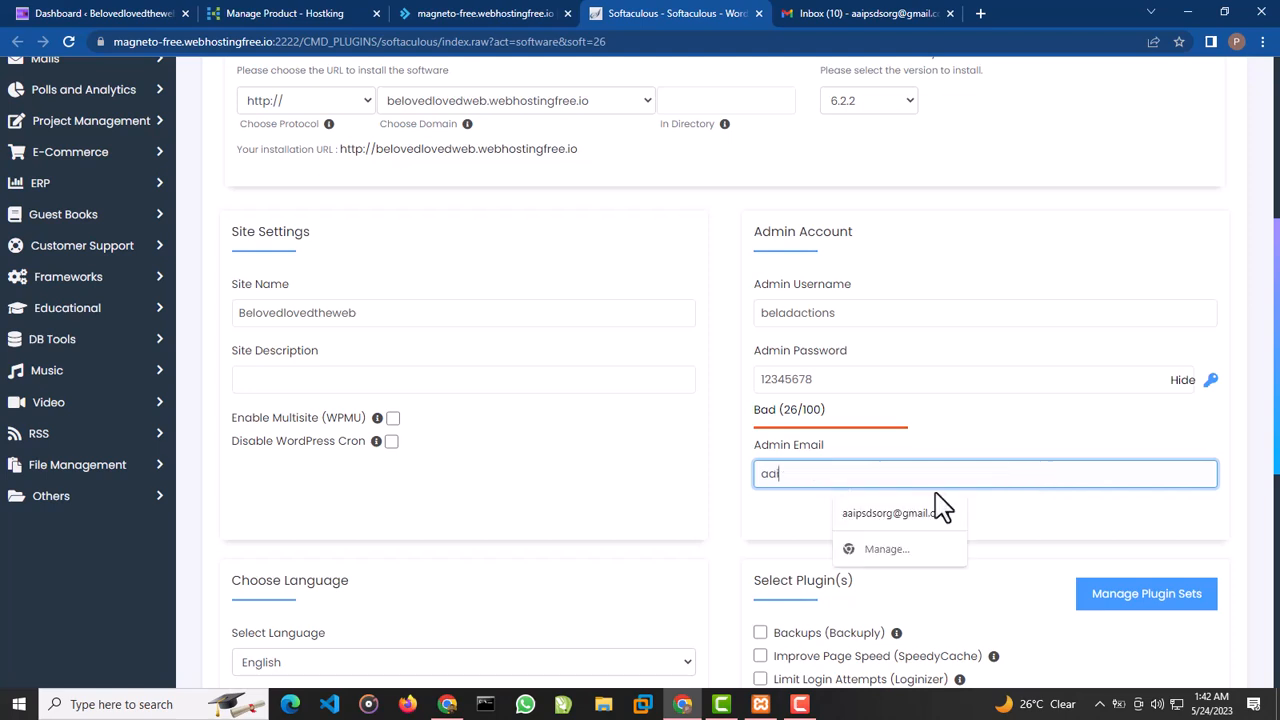
{"action": "left_click", "coordinate": [926, 514]}
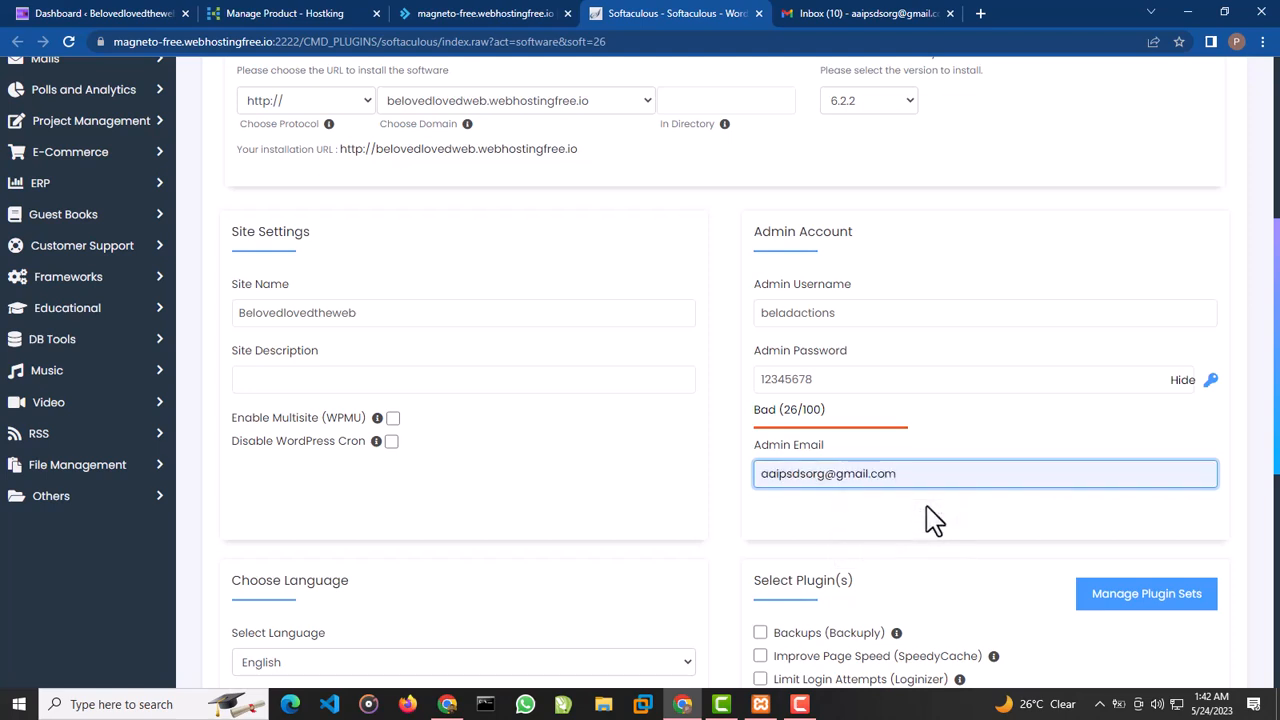
Review the language and plugin options, and install WordPress with the entered settings
{"action": "scroll", "coordinate": [686, 506], "scroll_direction": "down", "scroll_amount": 1}
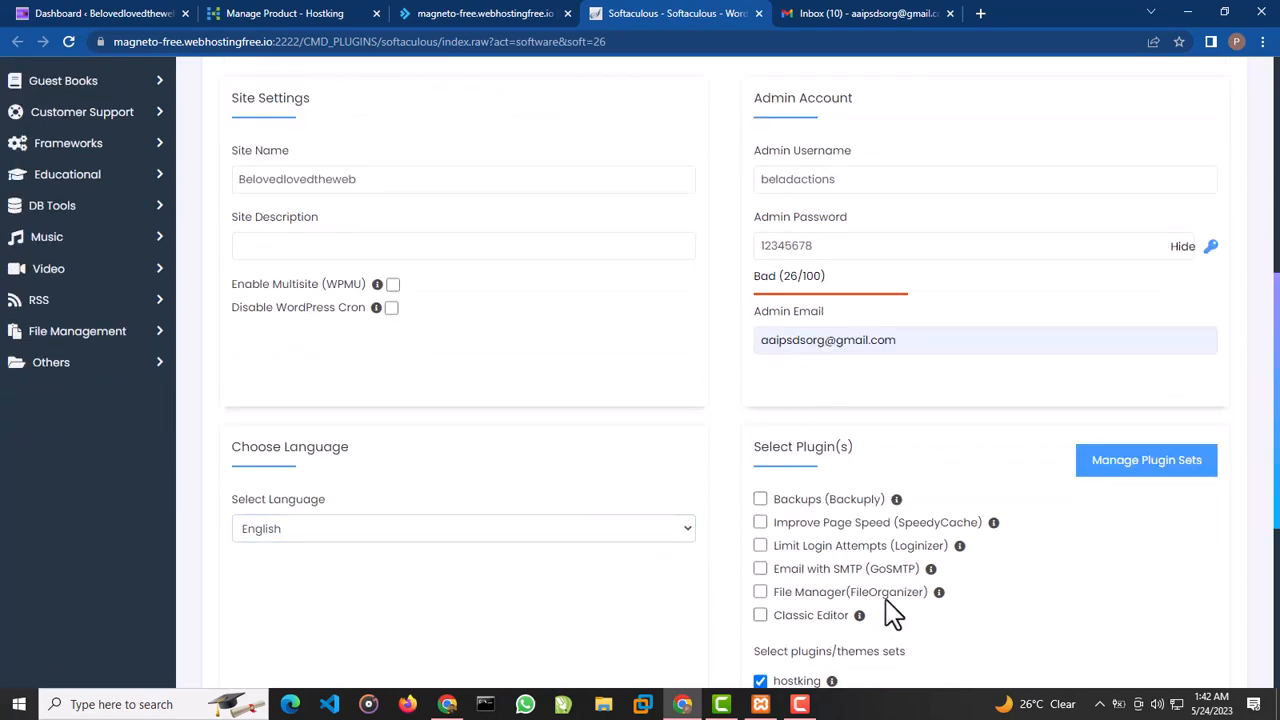
{"action": "scroll", "coordinate": [857, 586], "scroll_direction": "down", "scroll_amount": 1}
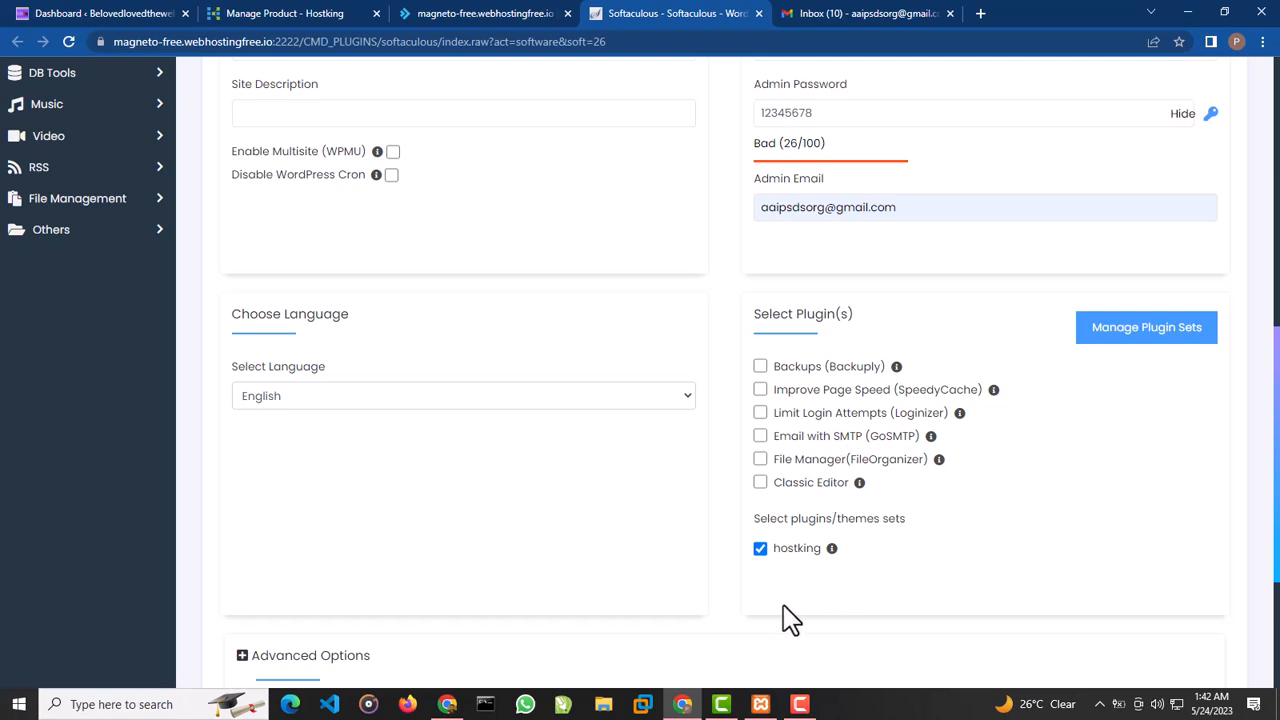
{"action": "scroll", "coordinate": [623, 588], "scroll_direction": "down", "scroll_amount": 1}
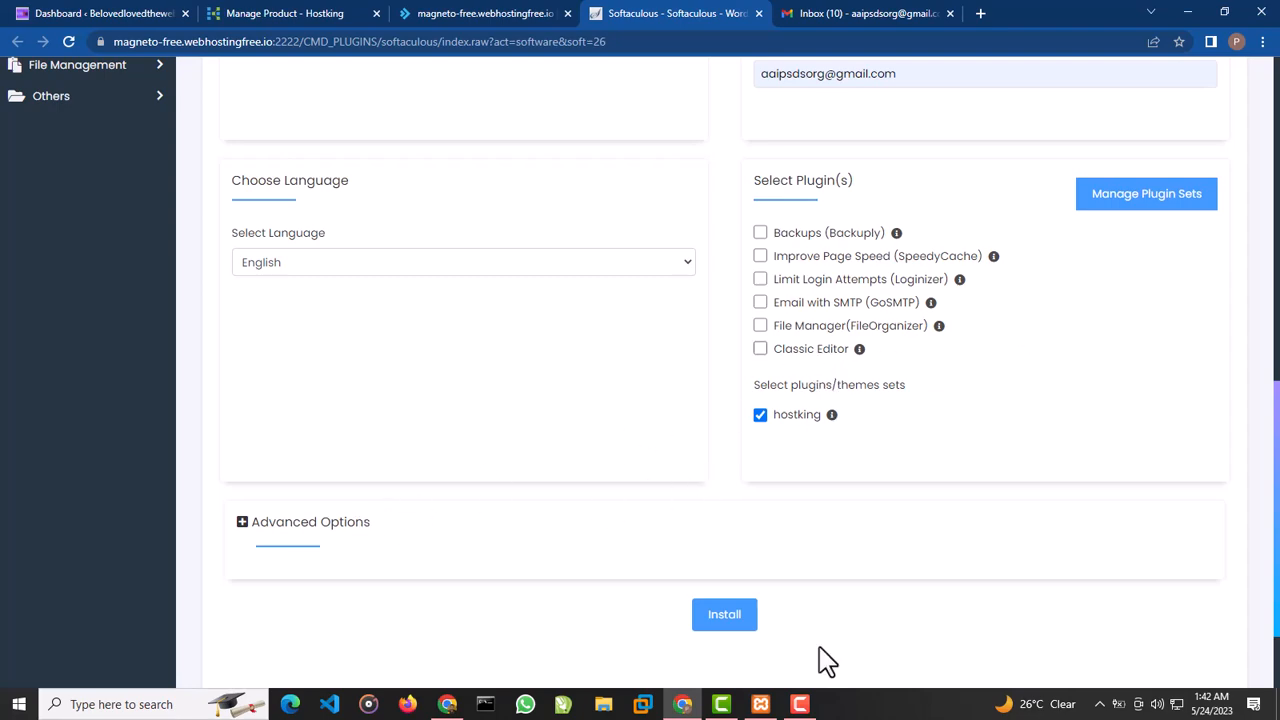
{"action": "left_click", "coordinate": [730, 618]}
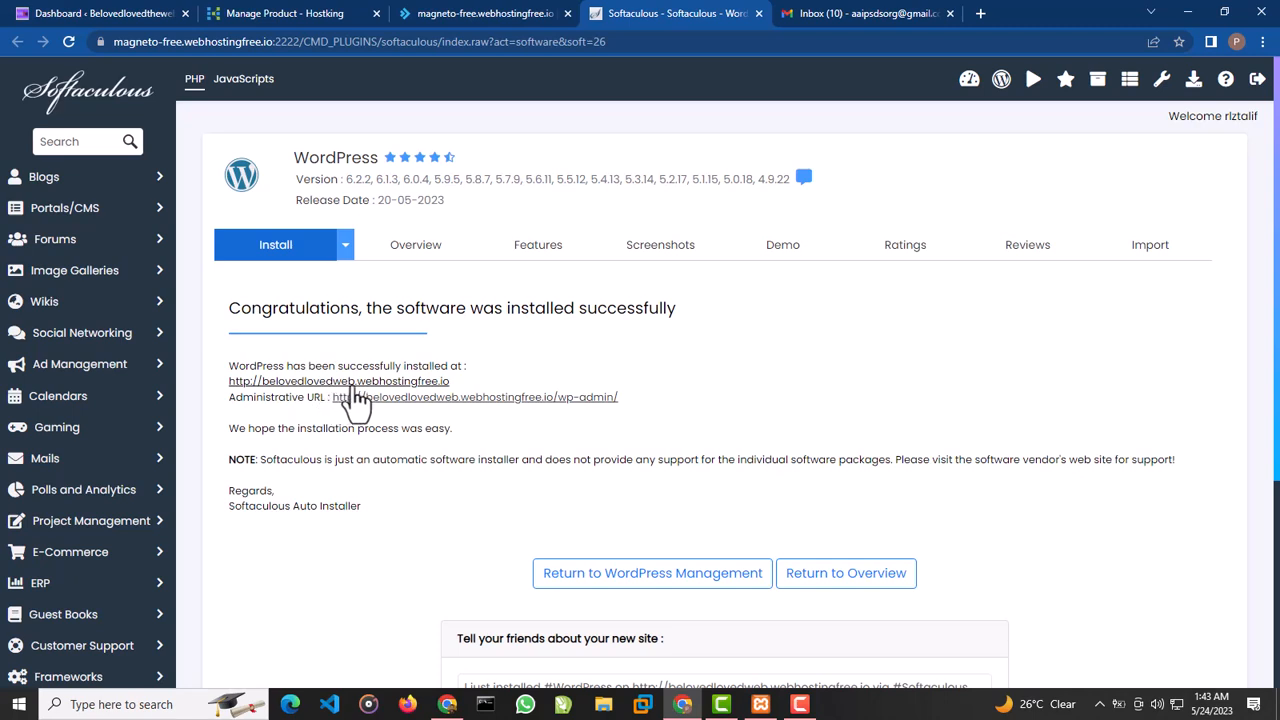
Open the installed site's address and its administrative URL in separate new browser tabs
{"action": "right_click", "coordinate": [408, 390]}
{"action": "left_click", "coordinate": [437, 398]}
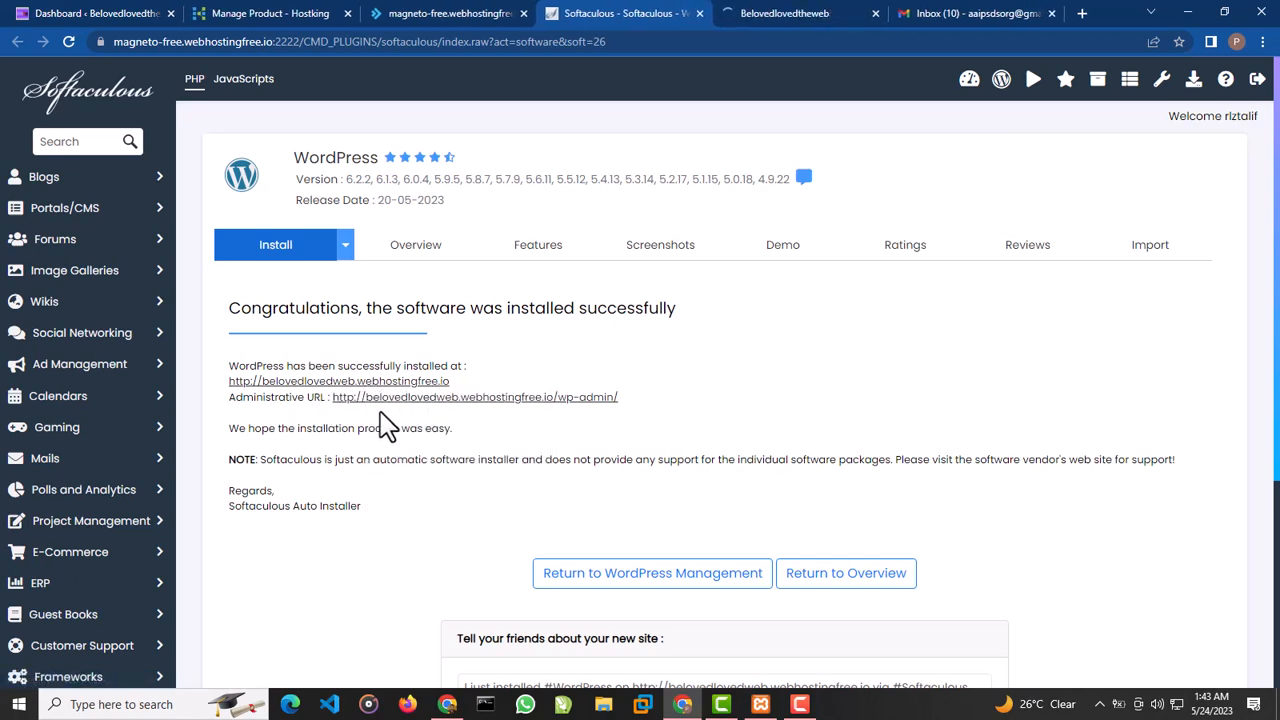
{"action": "right_click", "coordinate": [402, 398]}
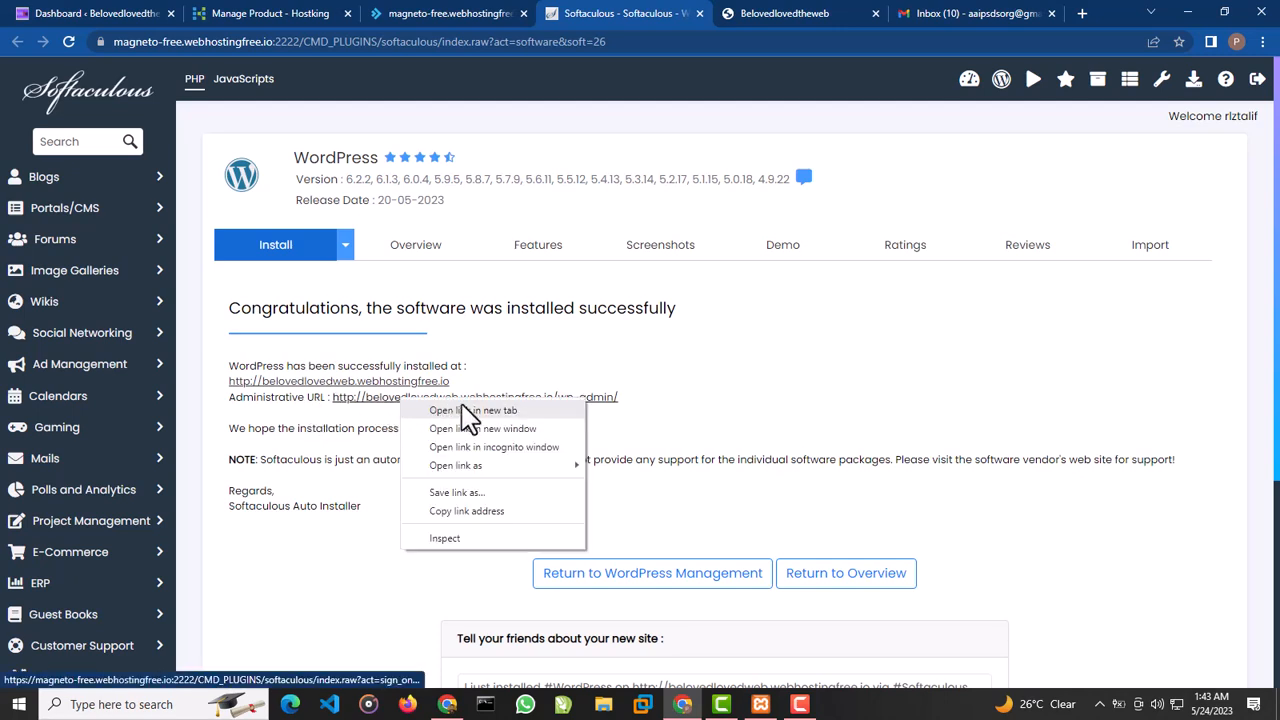
{"action": "left_click", "coordinate": [464, 407]}
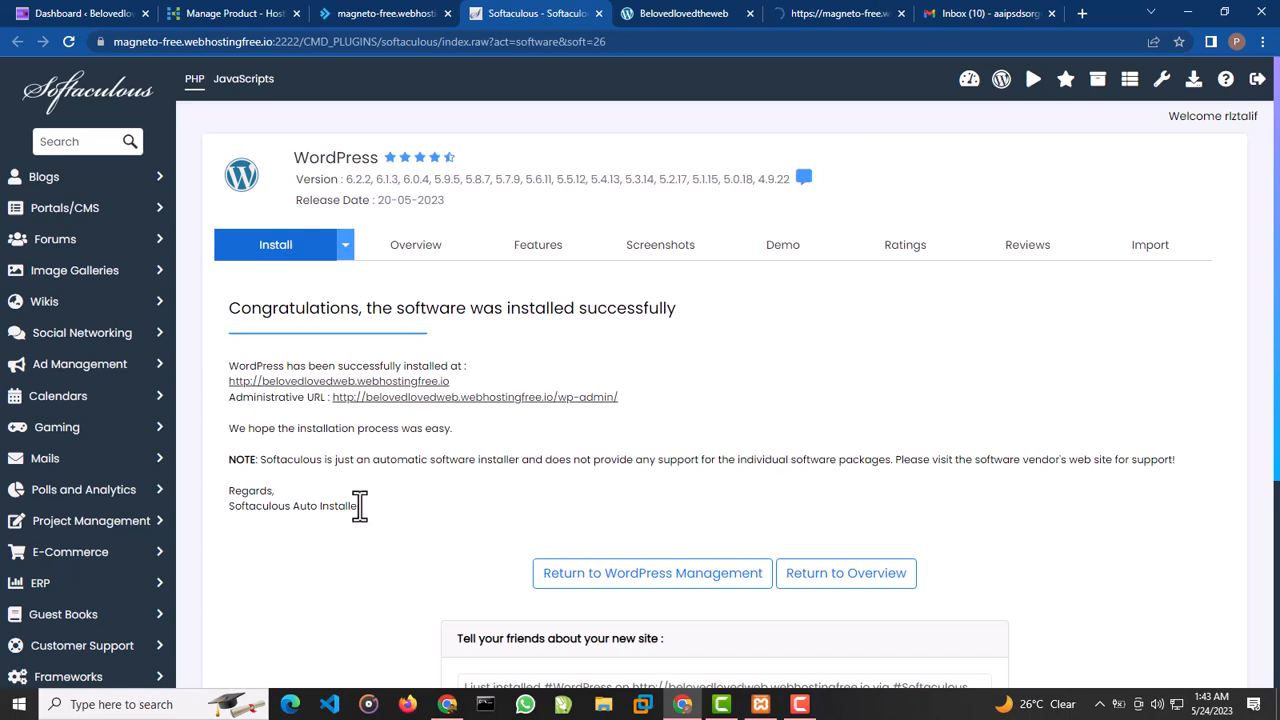
{"action": "scroll", "coordinate": [645, 440], "scroll_direction": "down", "scroll_amount": 3}
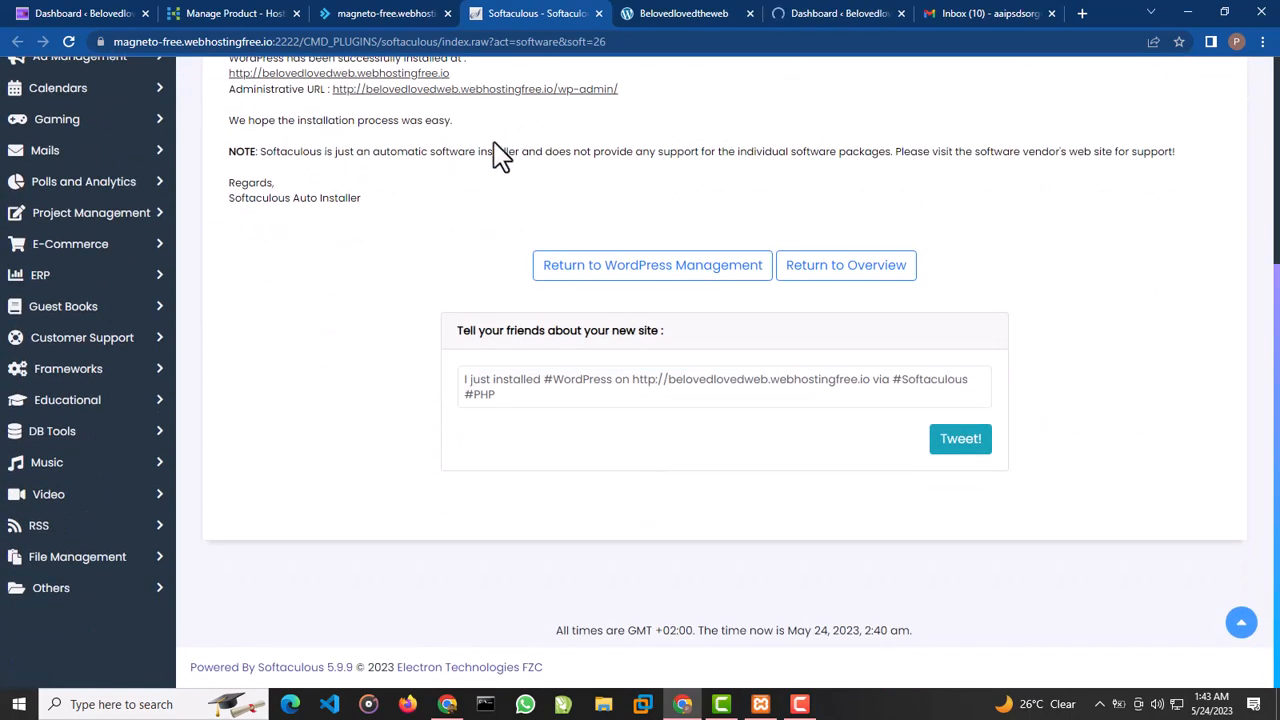
Switch to Gmail, open Hostking's "New Account Information" e-mail and read through its setup steps, login details and mail server settings
{"action": "left_click", "coordinate": [952, 14]}
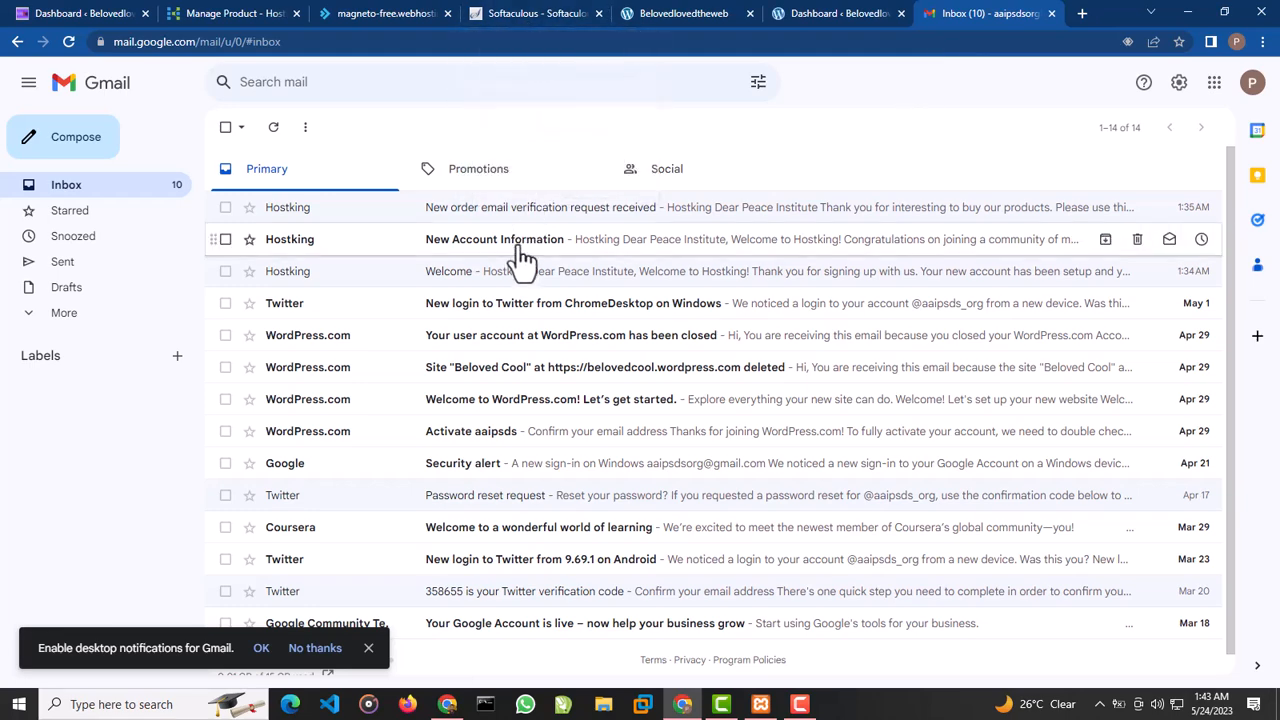
{"action": "left_click", "coordinate": [408, 258]}
{"action": "scroll", "coordinate": [594, 314], "scroll_direction": "down", "scroll_amount": 2}
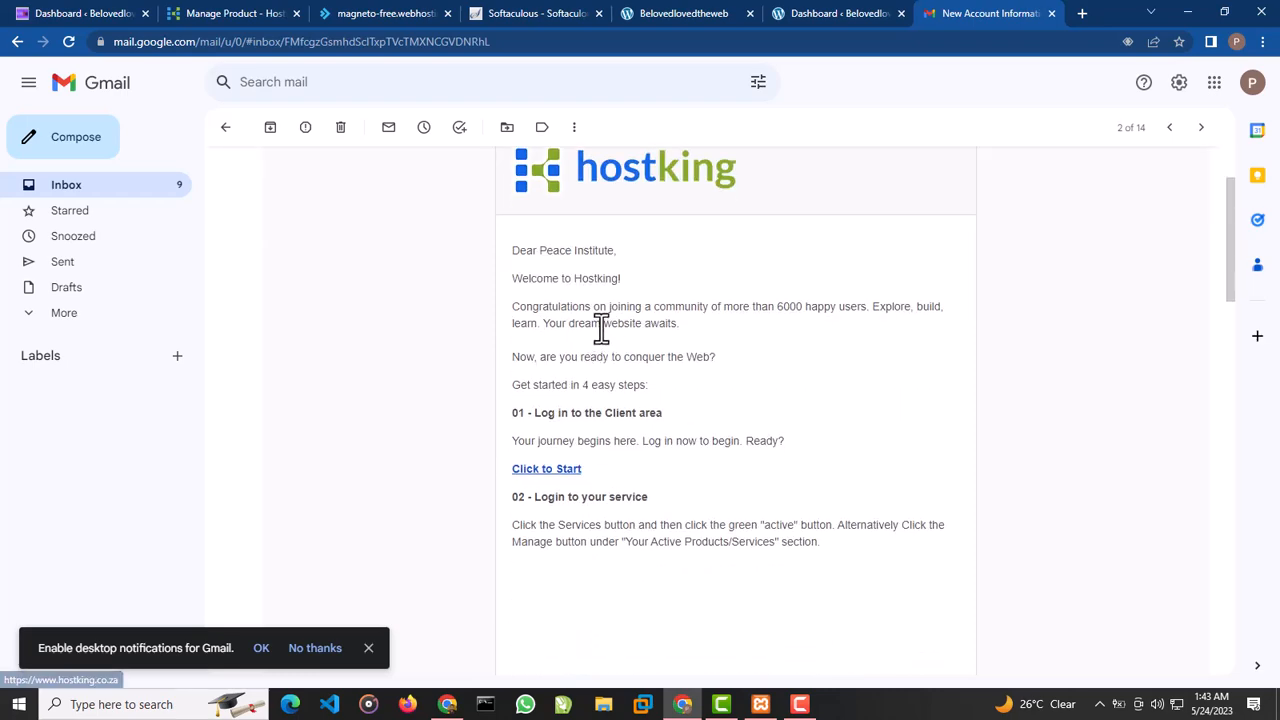
{"action": "scroll", "coordinate": [600, 328], "scroll_direction": "down", "scroll_amount": 6}
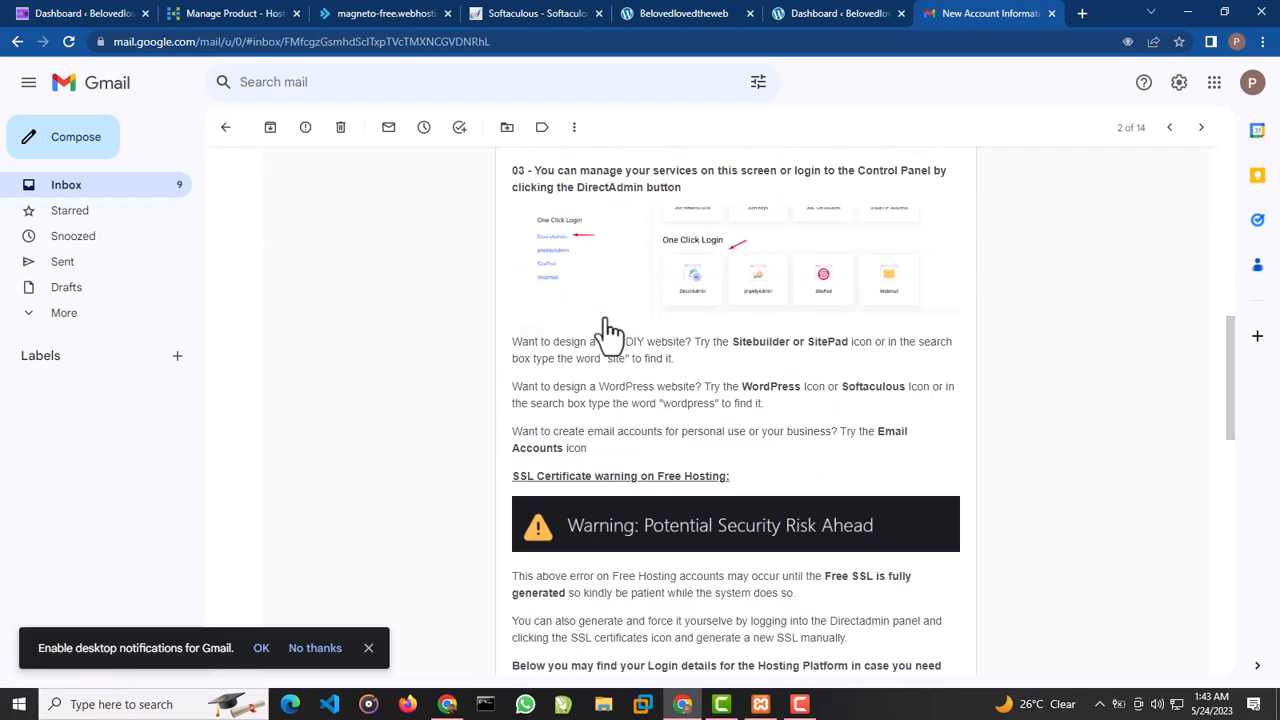
{"action": "scroll", "coordinate": [610, 330], "scroll_direction": "down", "scroll_amount": 5}
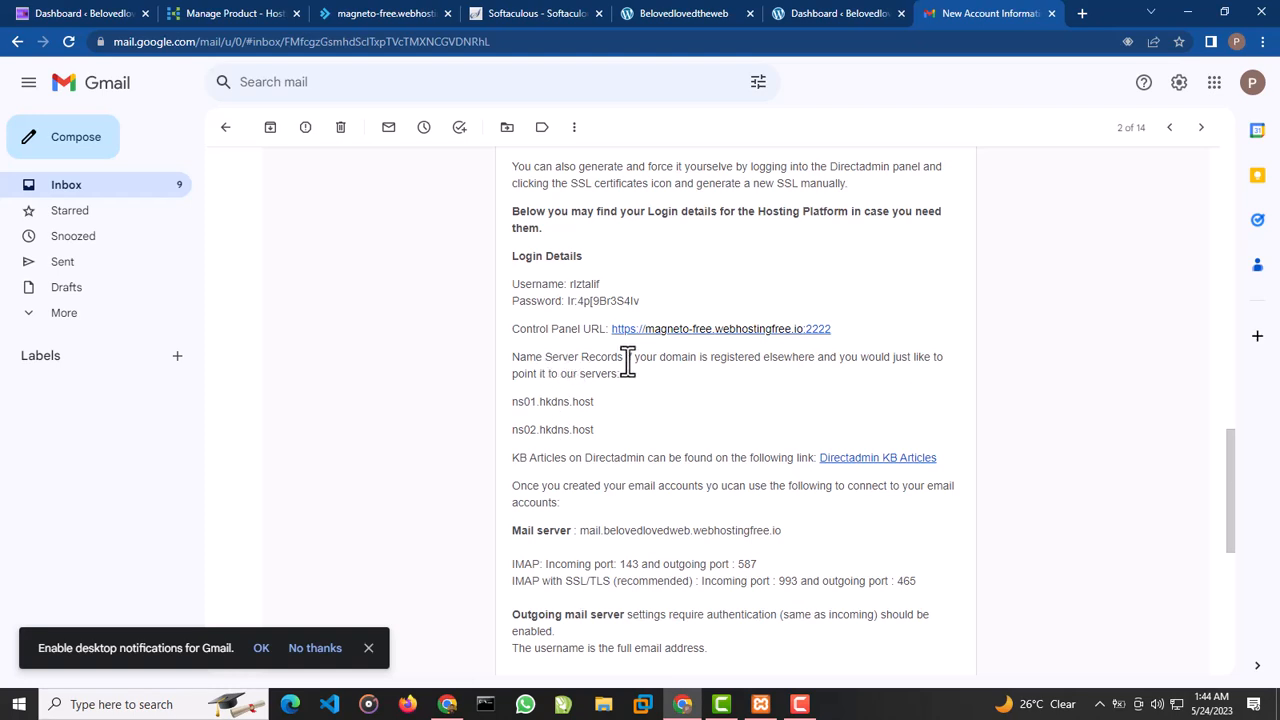
{"action": "scroll", "coordinate": [620, 487], "scroll_direction": "down", "scroll_amount": 2}
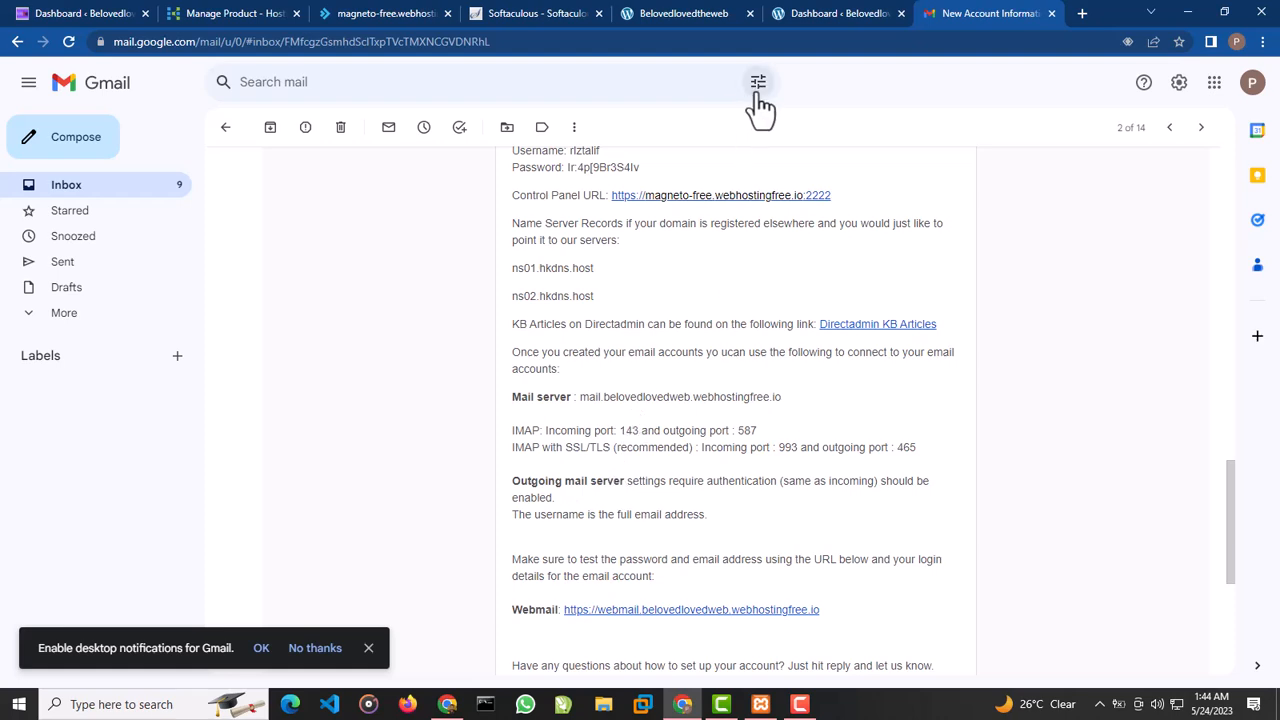
View the new site's WordPress admin dashboard and look over its public home page
{"action": "left_click", "coordinate": [806, 14]}
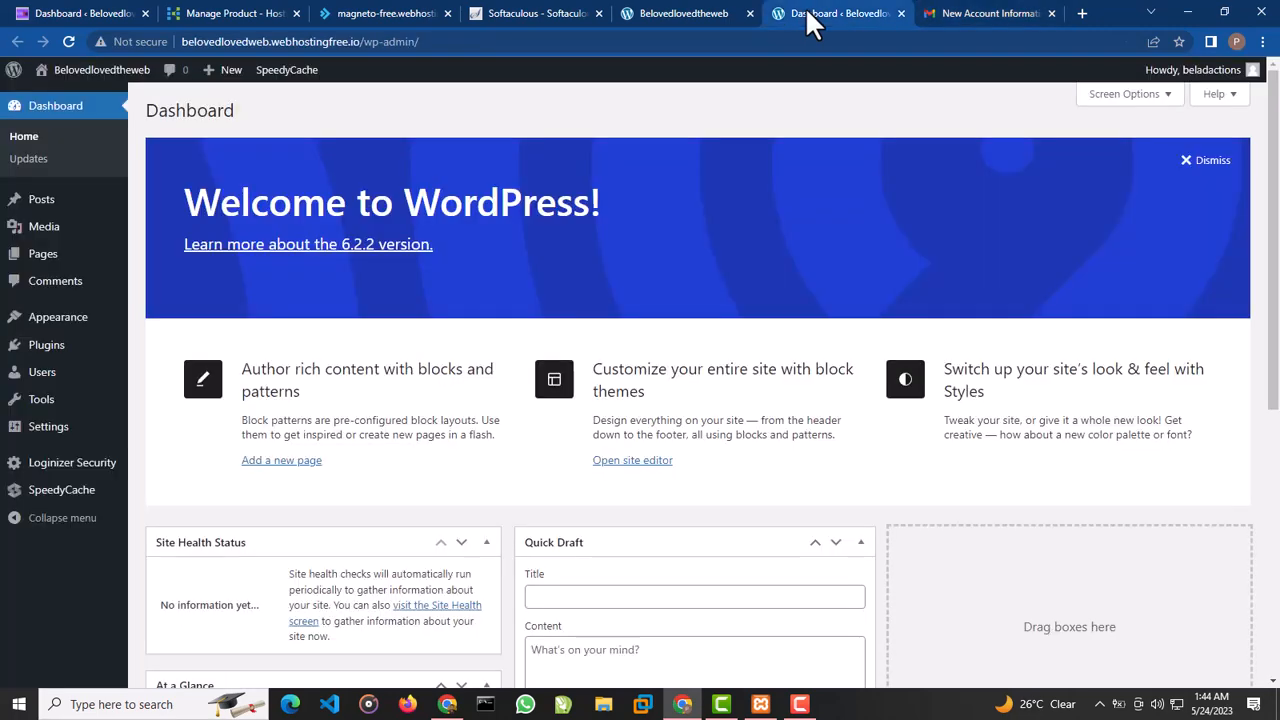
{"action": "left_click", "coordinate": [658, 14]}
{"action": "scroll", "coordinate": [428, 310], "scroll_direction": "down", "scroll_amount": 3}
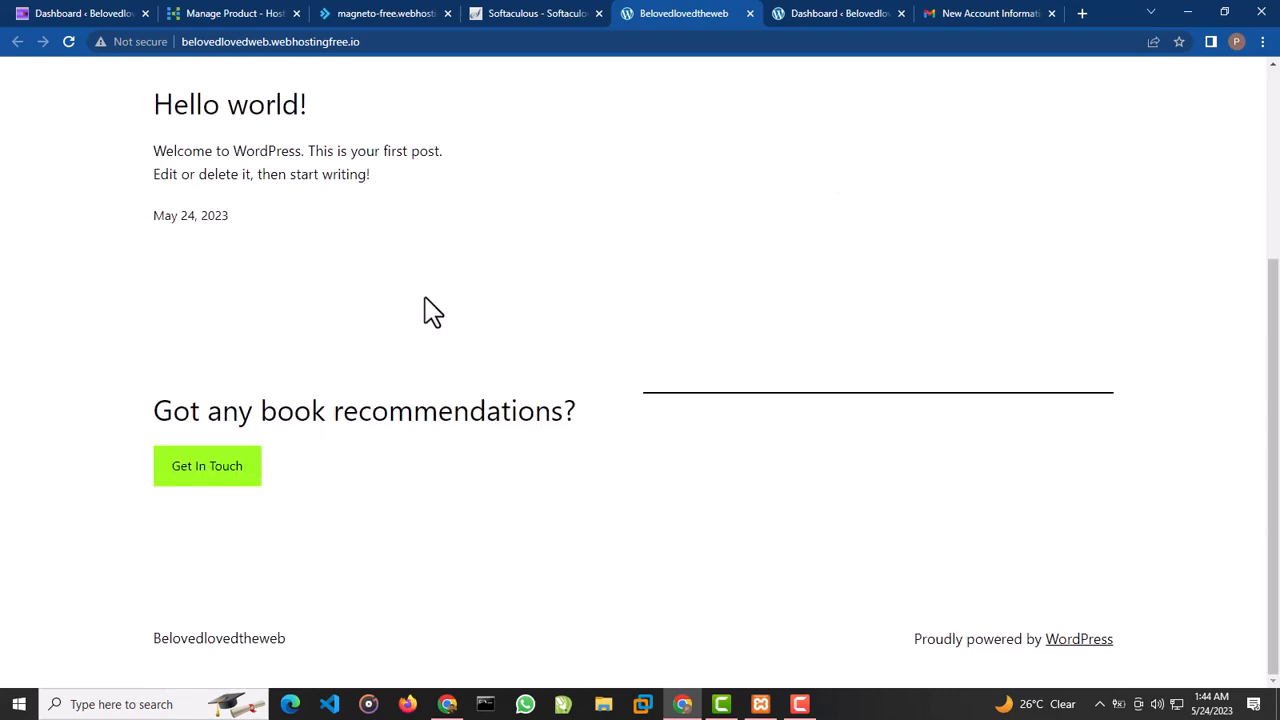
{"action": "scroll", "coordinate": [428, 305], "scroll_direction": "up", "scroll_amount": 3}
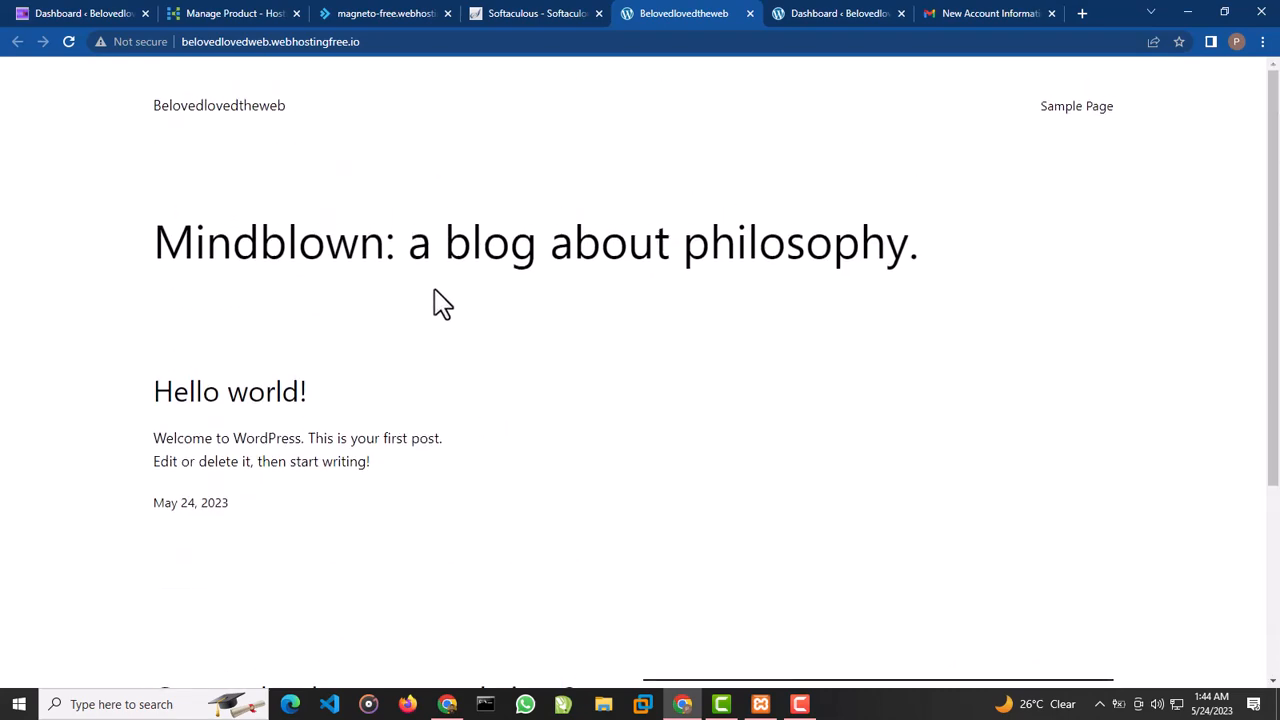